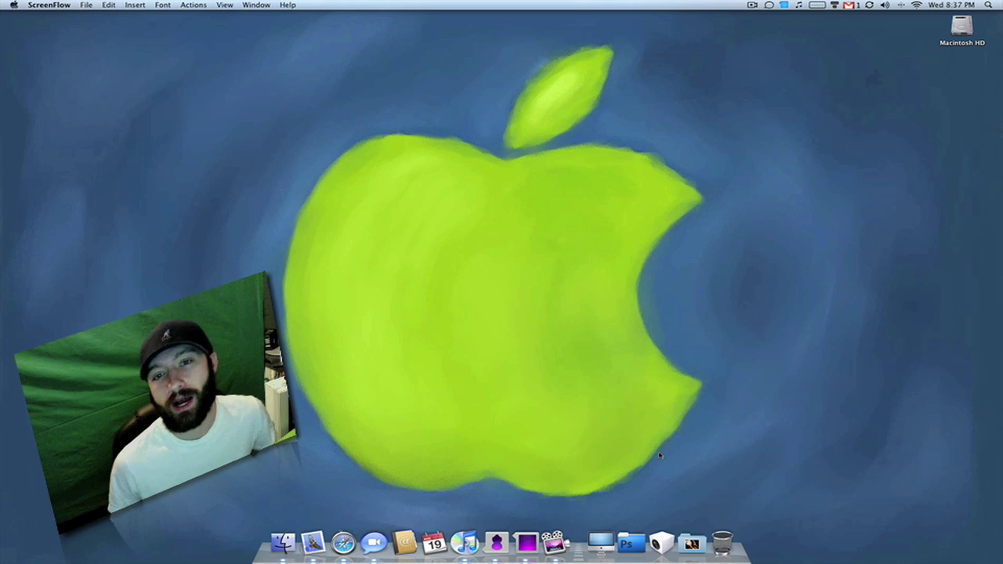
- Launch Ringer from the Applications collection and read through its About information
{"action": "left_click", "coordinate": [600, 542]}
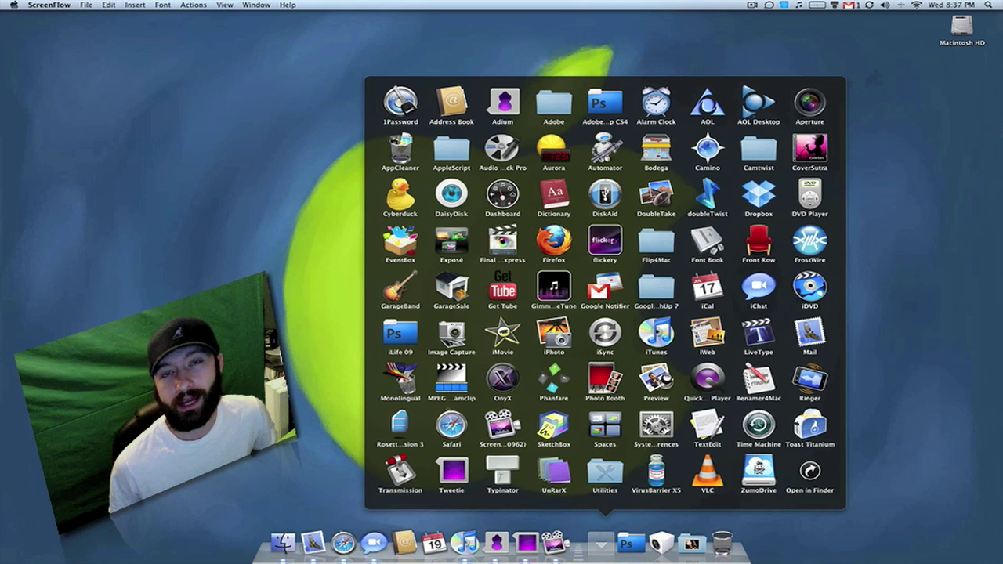
{"action": "left_click", "coordinate": [799, 380]}
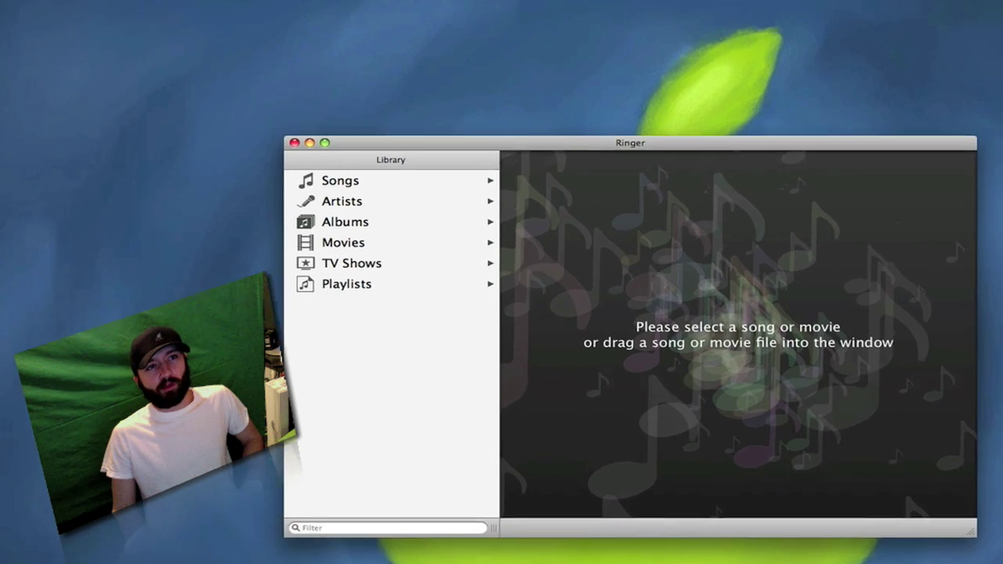
{"action": "left_click", "coordinate": [58, 7]}
{"action": "left_click", "coordinate": [78, 22]}
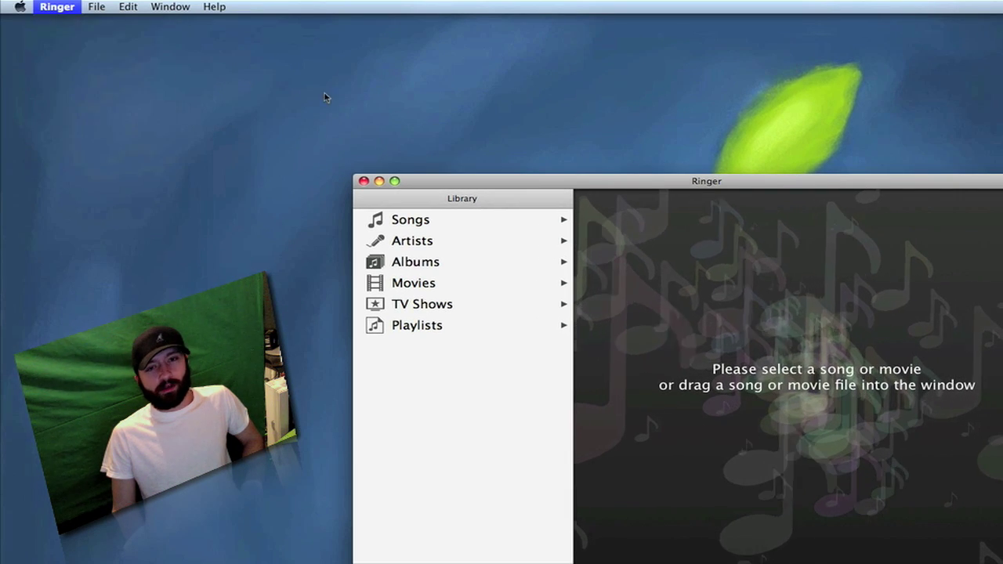
{"action": "scroll", "coordinate": [751, 274], "scroll_direction": "up", "scroll_amount": 2}
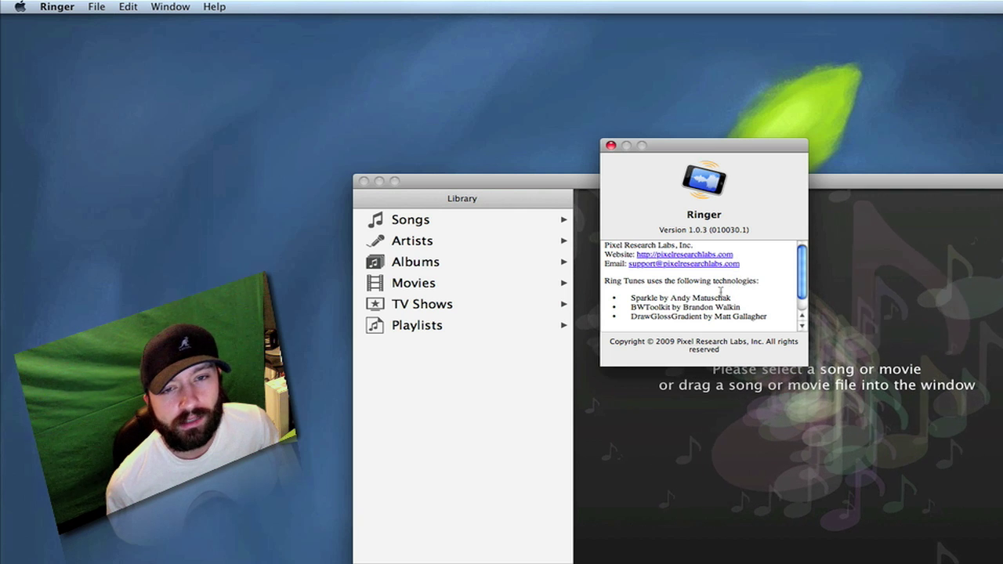
{"action": "scroll", "coordinate": [719, 291], "scroll_direction": "down", "scroll_amount": 1}
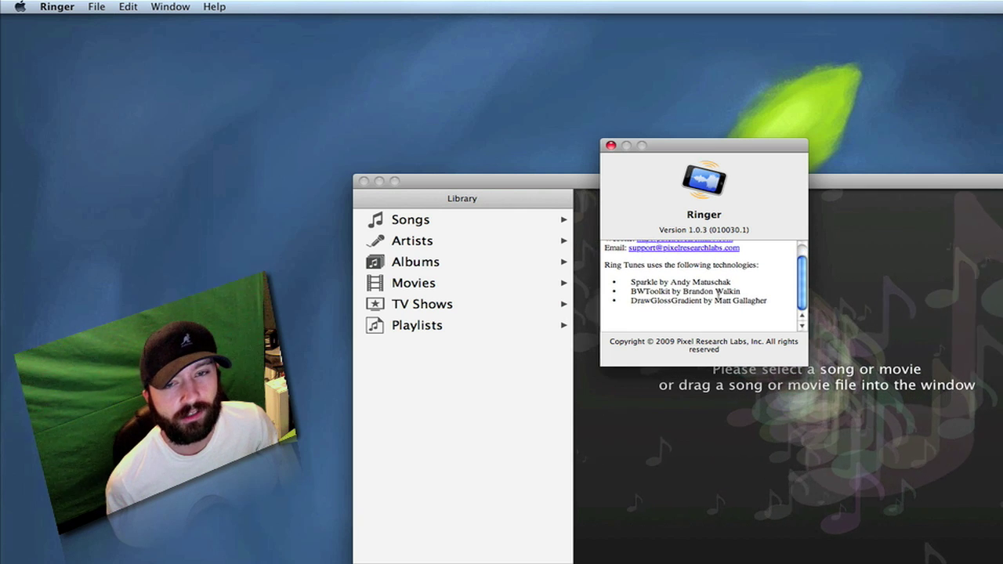
{"action": "left_click", "coordinate": [610, 146]}
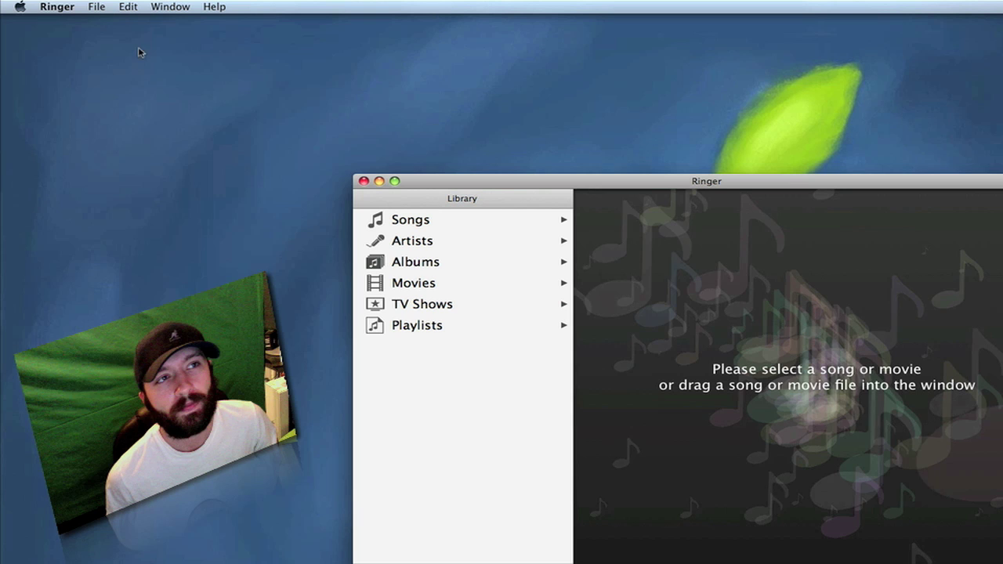
- Check for Ringer updates and review the update options in its preferences
{"action": "left_click", "coordinate": [57, 7]}
{"action": "left_click", "coordinate": [81, 35]}
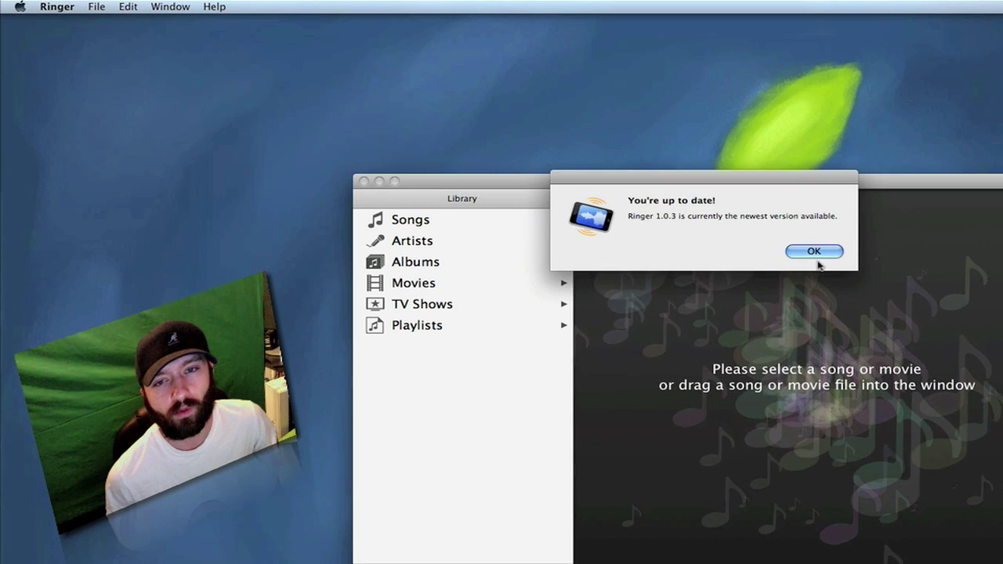
{"action": "left_click", "coordinate": [814, 251]}
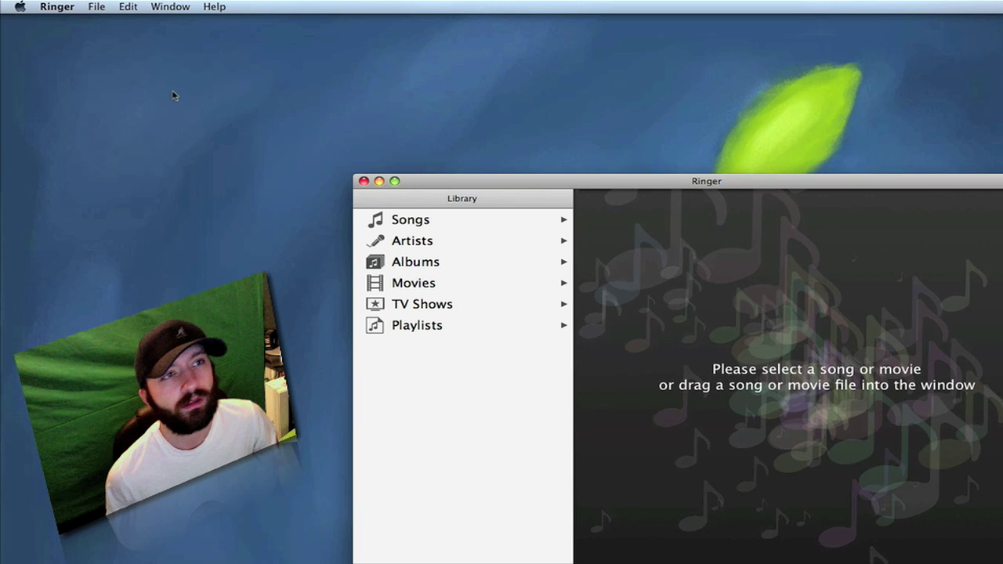
{"action": "left_click", "coordinate": [76, 7]}
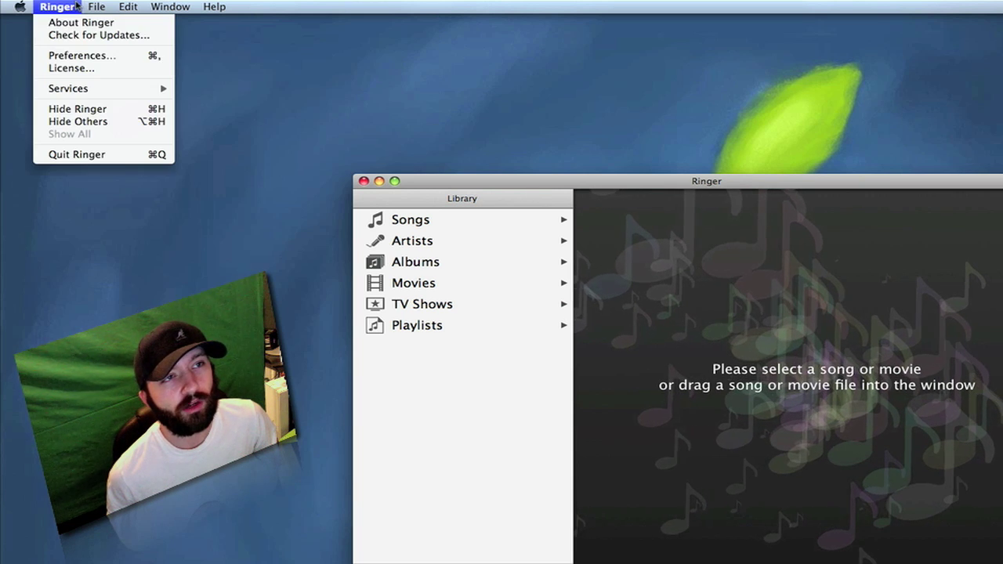
{"action": "left_click", "coordinate": [78, 55]}
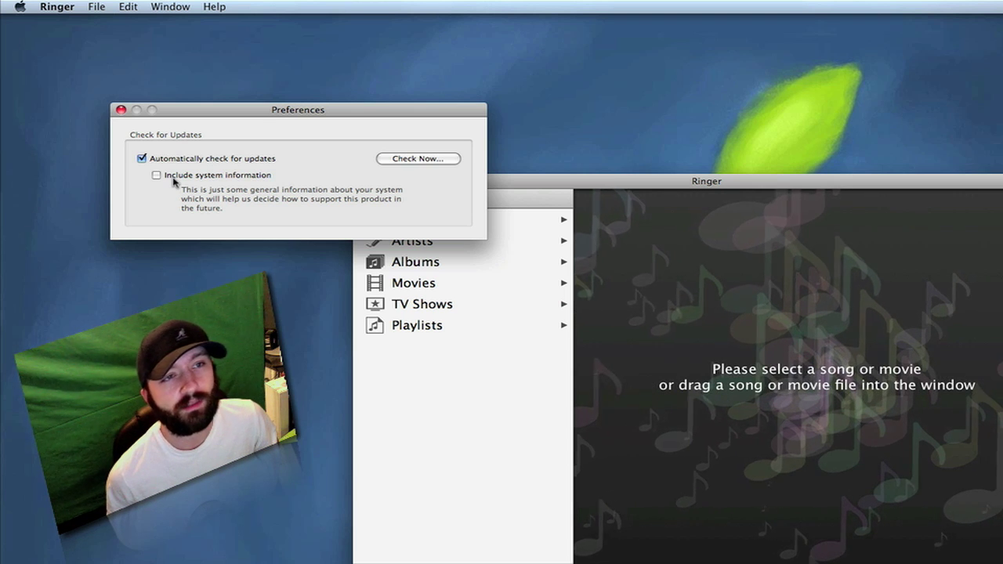
{"action": "left_click", "coordinate": [121, 111]}
{"action": "left_click", "coordinate": [69, 8]}
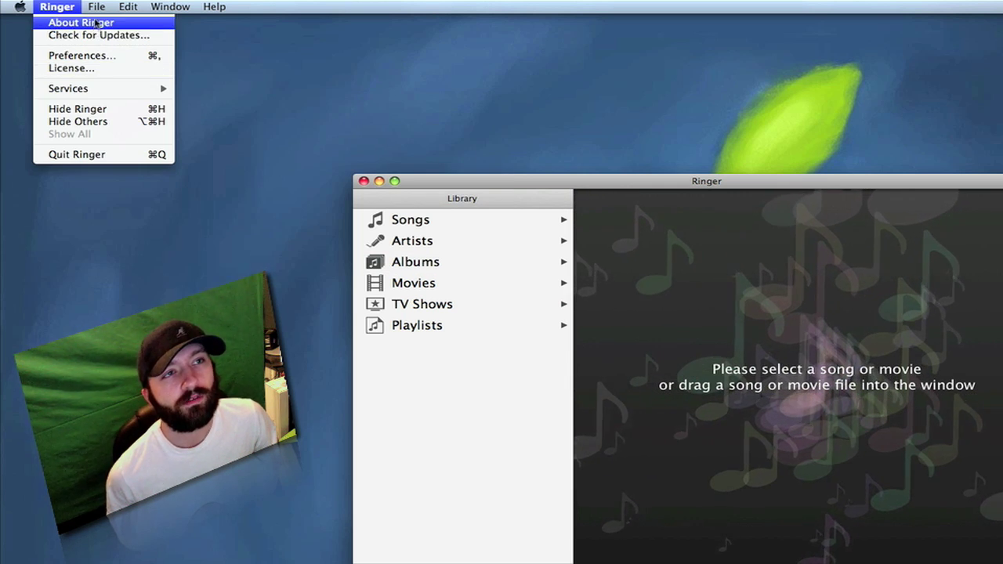
{"action": "mouse_move", "coordinate": [97, 10]}
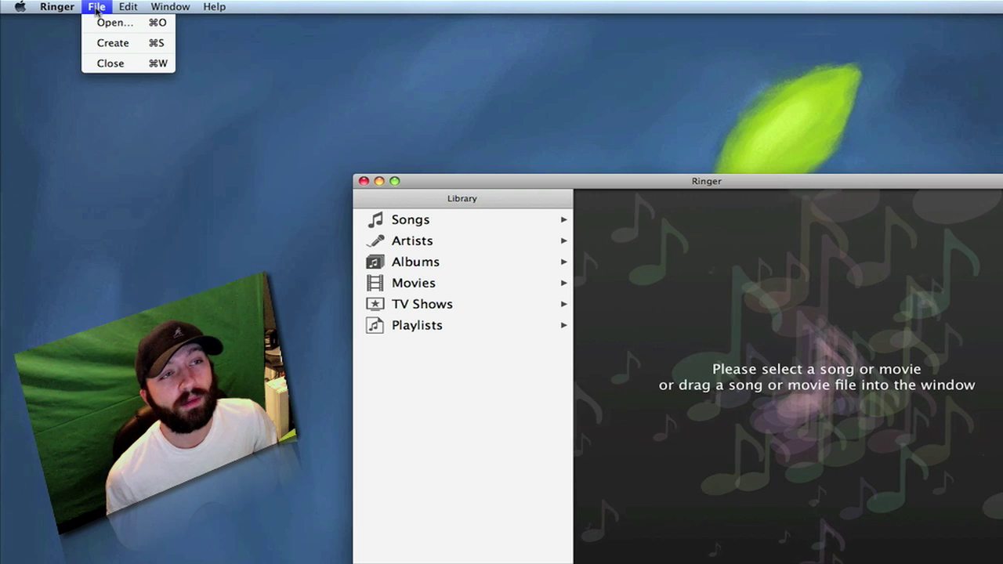
{"action": "mouse_move", "coordinate": [130, 9]}
{"action": "mouse_move", "coordinate": [164, 9]}
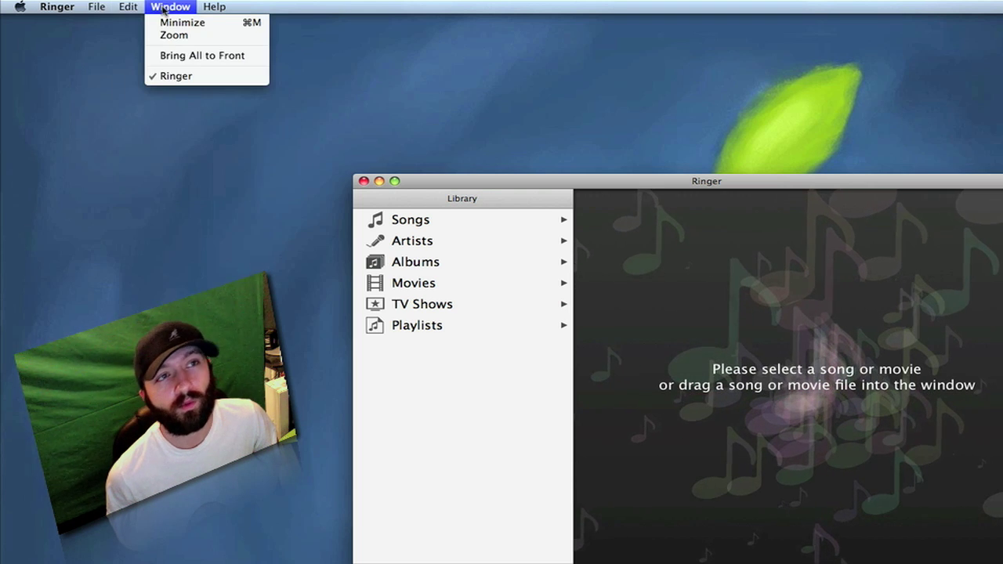
{"action": "mouse_move", "coordinate": [201, 8]}
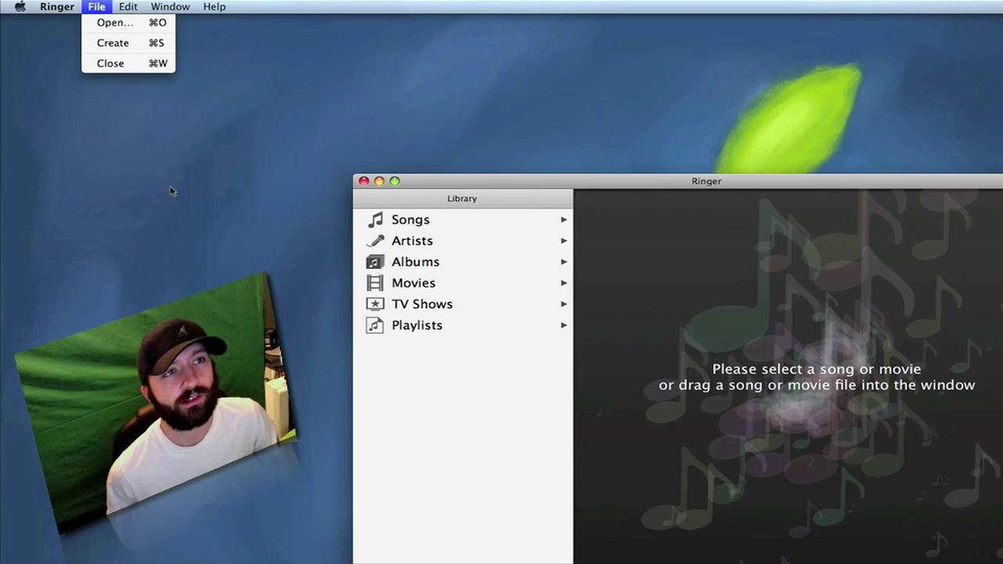
{"action": "left_click", "coordinate": [450, 410]}
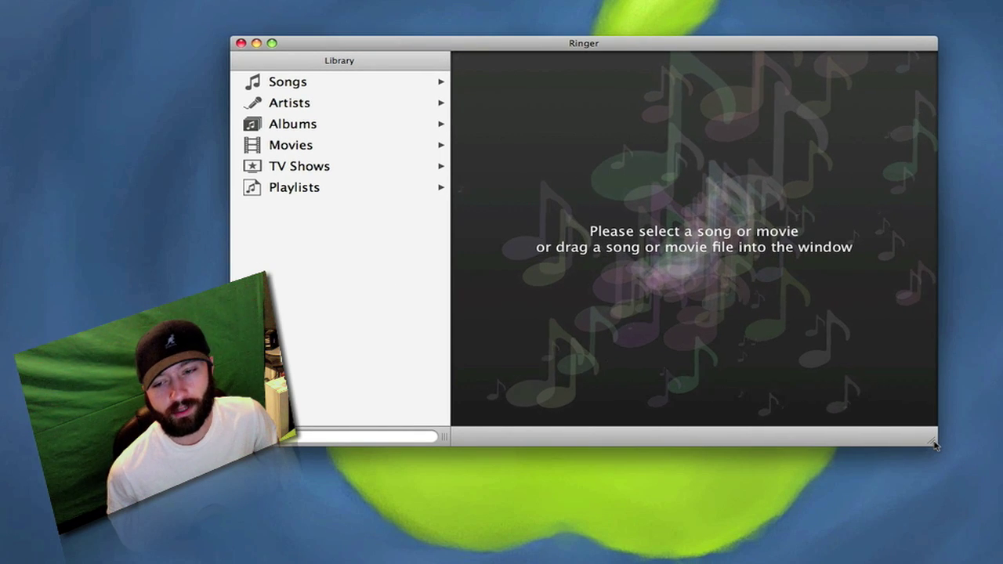
- Enlarge the Ringer window slightly and narrow its Library column
{"action": "left_click_drag", "start_coordinate": [935, 445], "coordinate": [962, 457]}
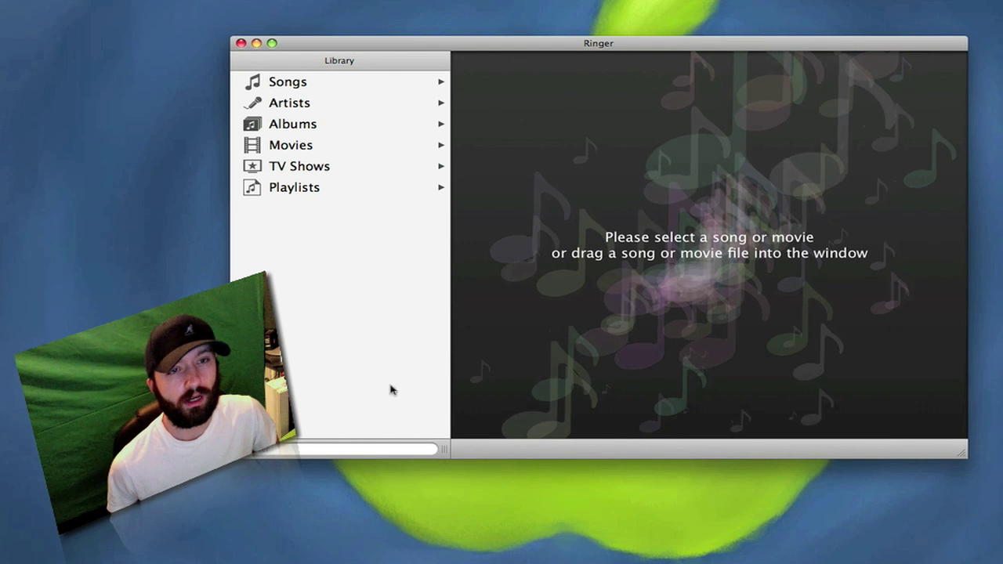
{"action": "left_click_drag", "start_coordinate": [446, 447], "coordinate": [435, 448]}
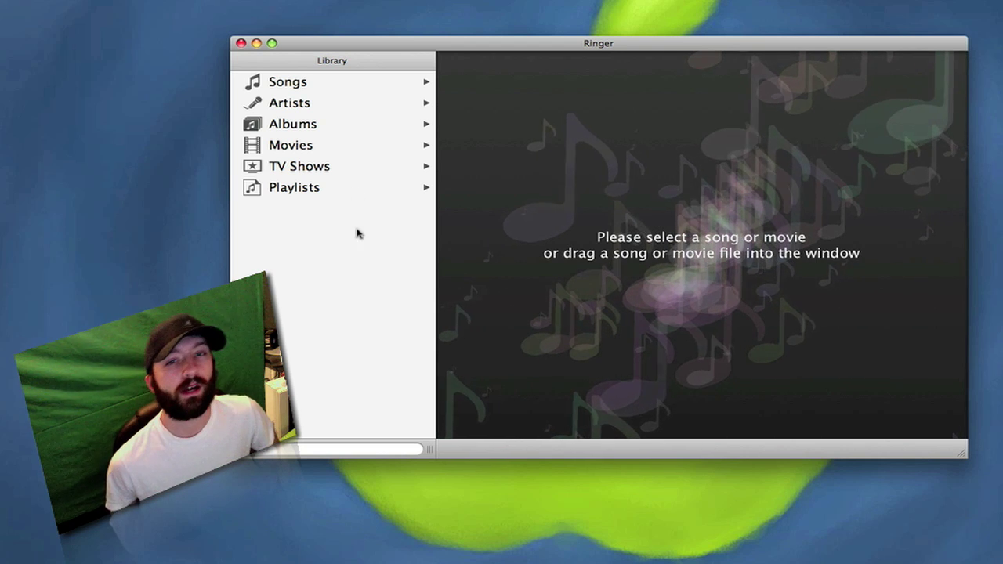
- Filter the Songs library for "van halen" and load "Hot For Teacher" into the waveform editor
{"action": "left_click", "coordinate": [324, 448]}
{"action": "type", "text": "van halen"}
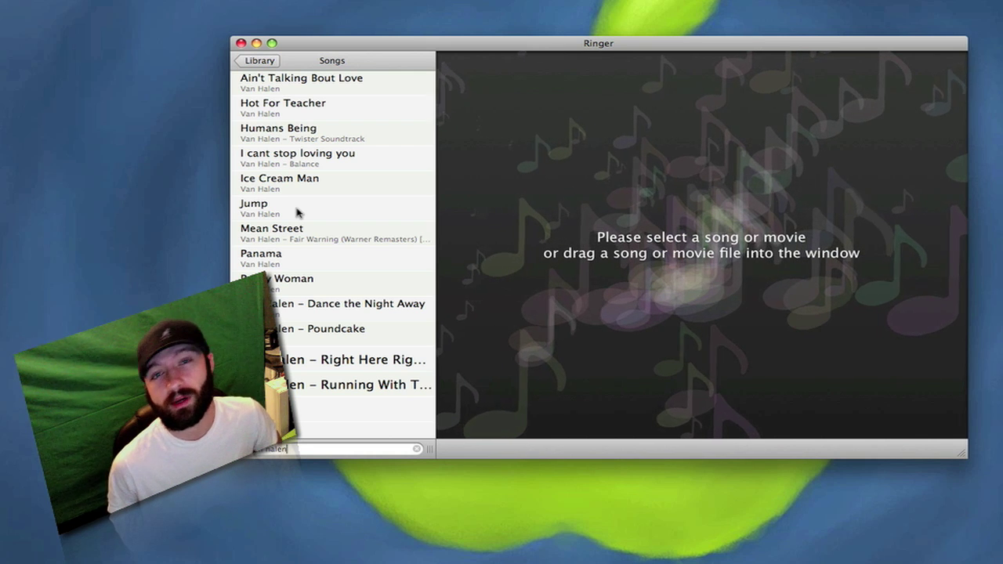
{"action": "left_click", "coordinate": [339, 106]}
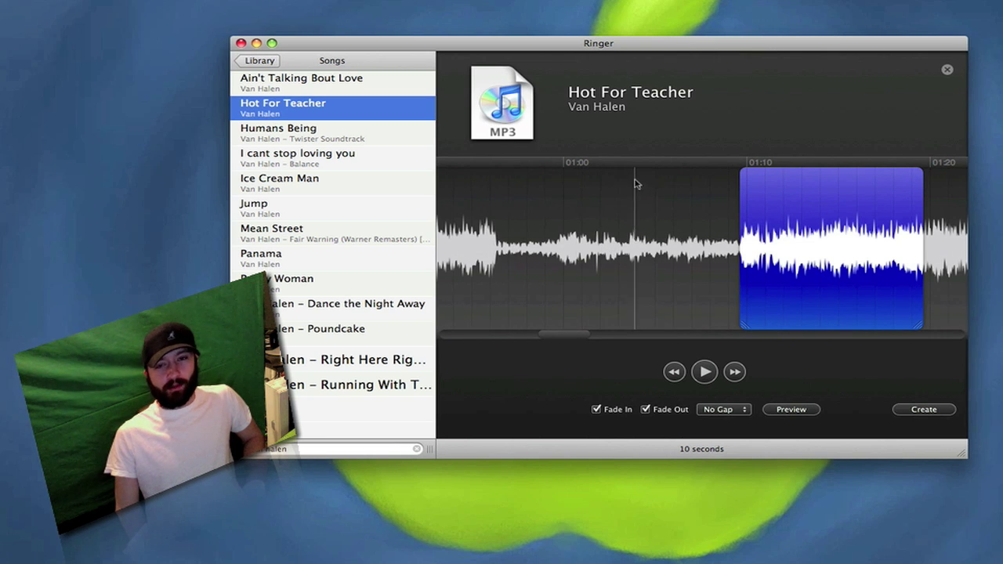
- Play "Hot For Teacher" briefly from just after the 01:00 mark, and stop playback
{"action": "left_click", "coordinate": [595, 162]}
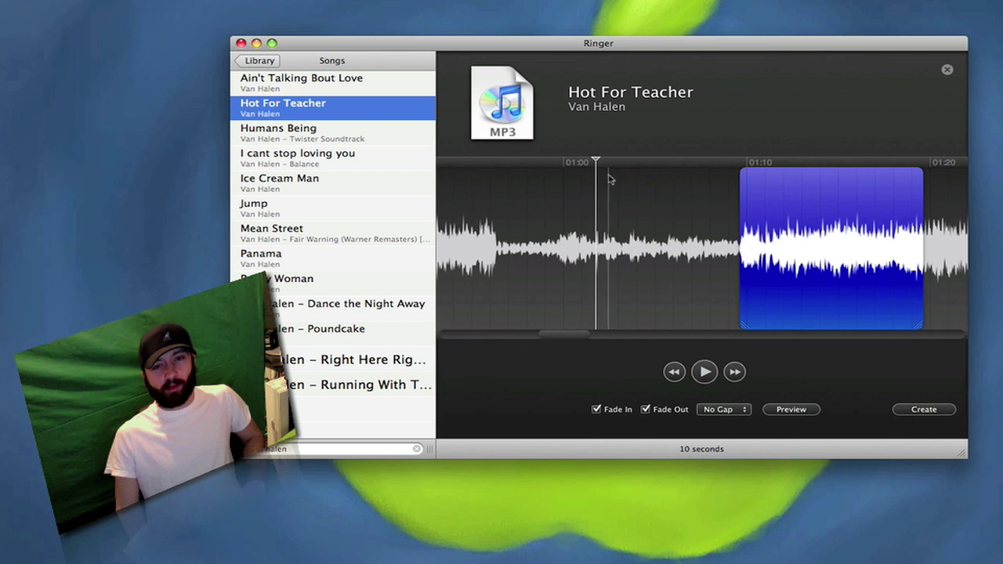
{"action": "key", "text": "space"}
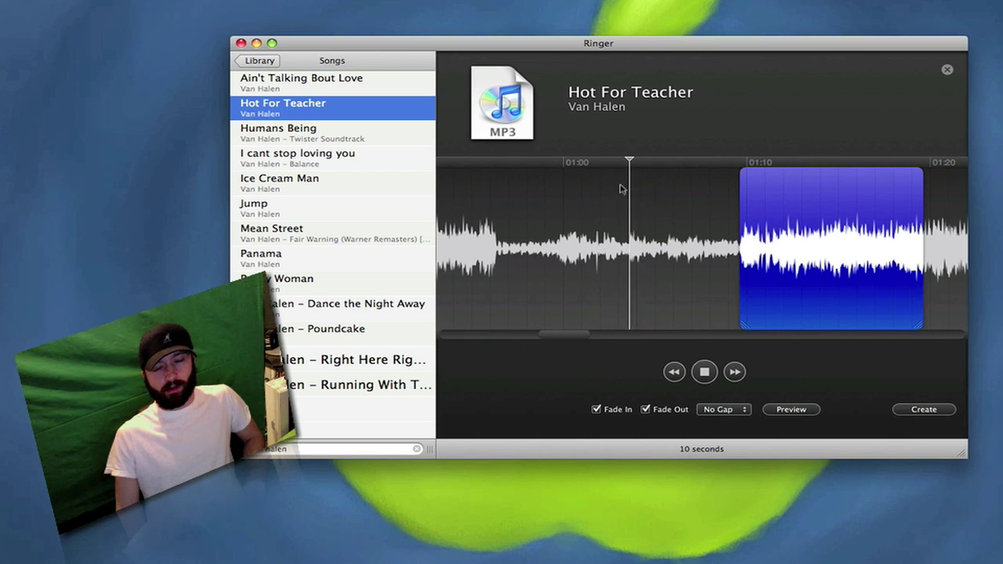
{"action": "left_click", "coordinate": [703, 371]}
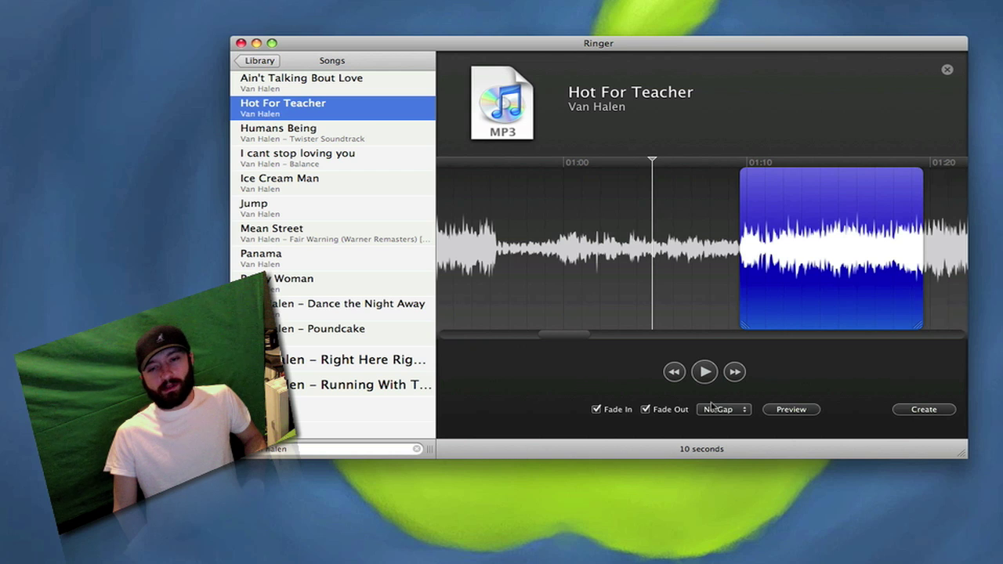
- Preview the highlighted 10-second section with Fade In, Fade Out and No Gap, and create a ringtone from it
{"action": "left_click", "coordinate": [735, 408]}
{"action": "left_click", "coordinate": [798, 383]}
{"action": "left_click", "coordinate": [790, 409]}
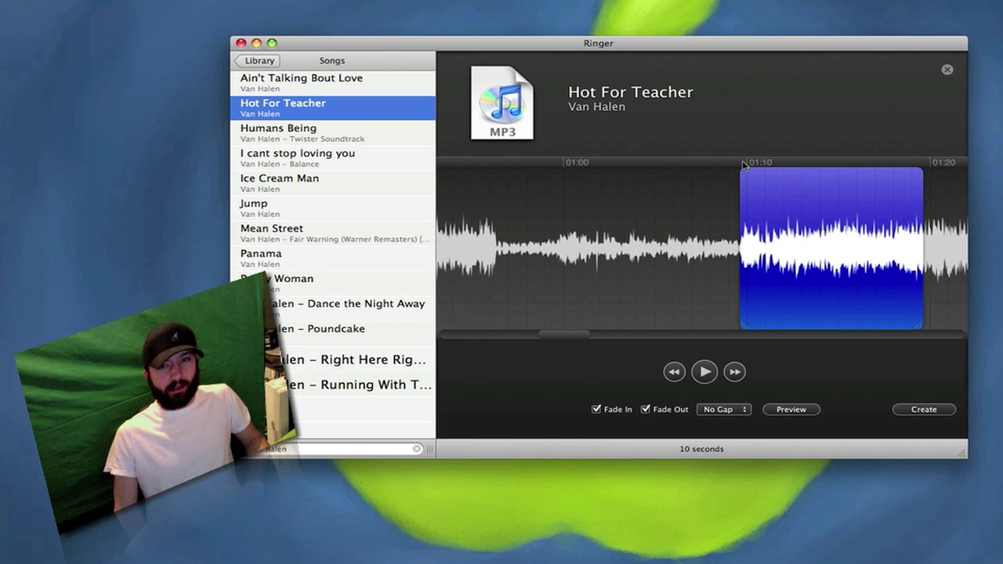
{"action": "key", "text": "space"}
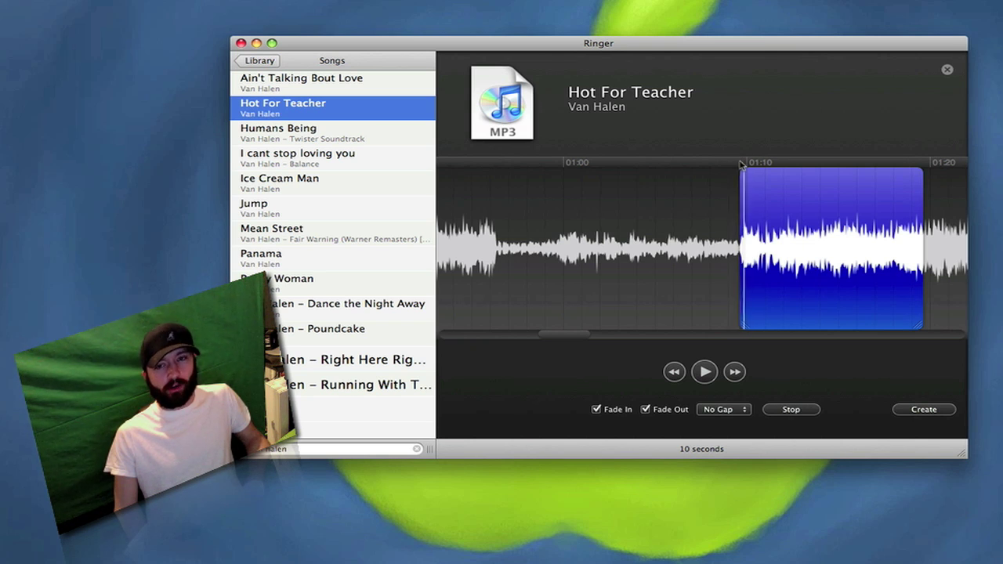
{"action": "left_click", "coordinate": [786, 410]}
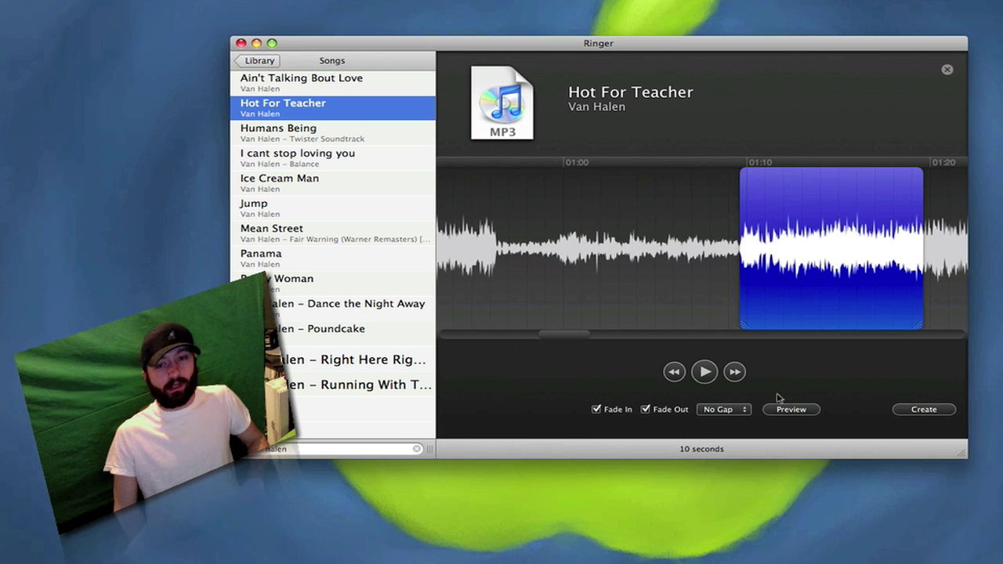
{"action": "left_click", "coordinate": [923, 410]}
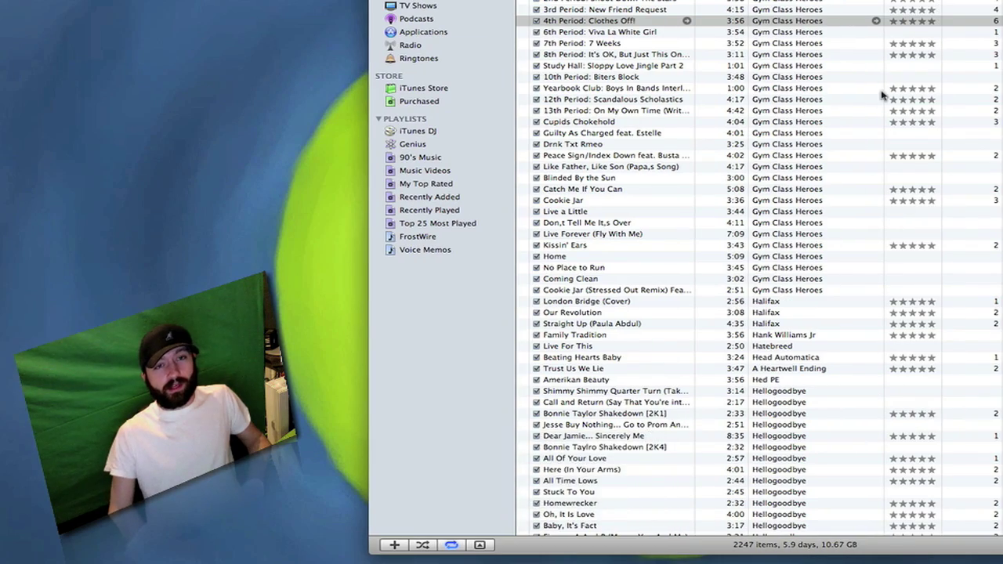
- Show the Ringtones library in iTunes, play the "Beat It" ringtone briefly, and pause it
{"action": "left_click", "coordinate": [481, 62]}
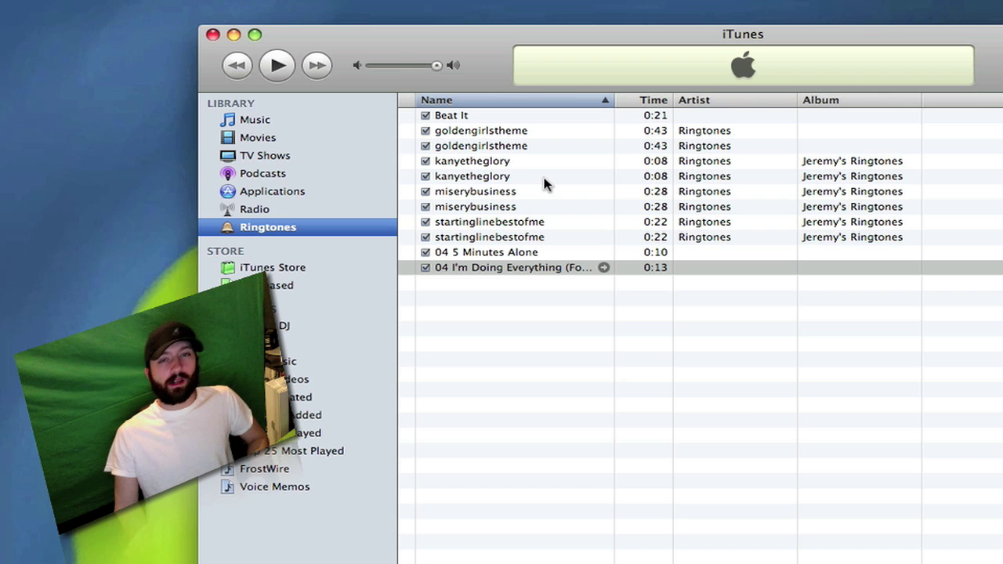
{"action": "double_click", "coordinate": [569, 115]}
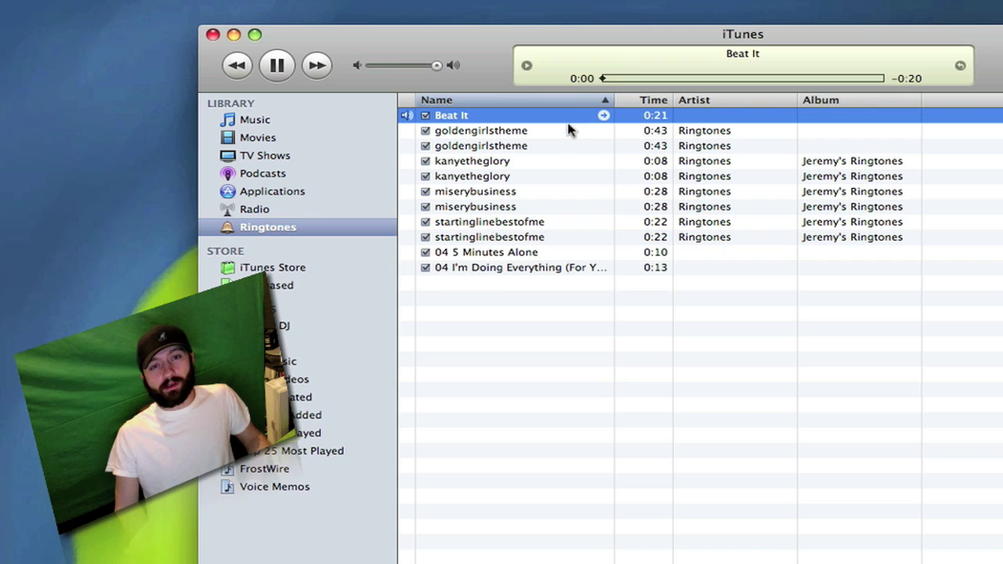
{"action": "left_click", "coordinate": [276, 63]}
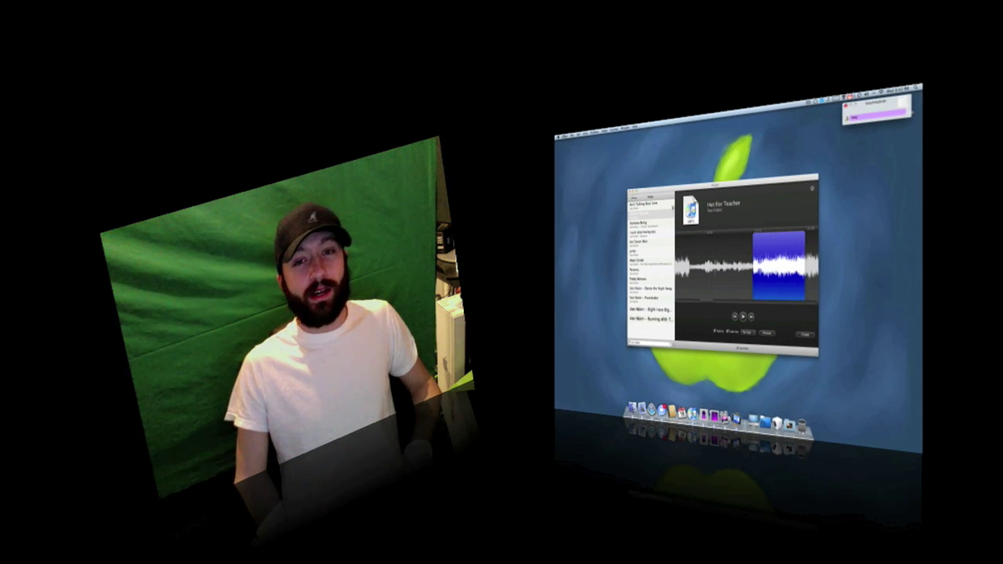
{"action": "left_click", "coordinate": [563, 136]}
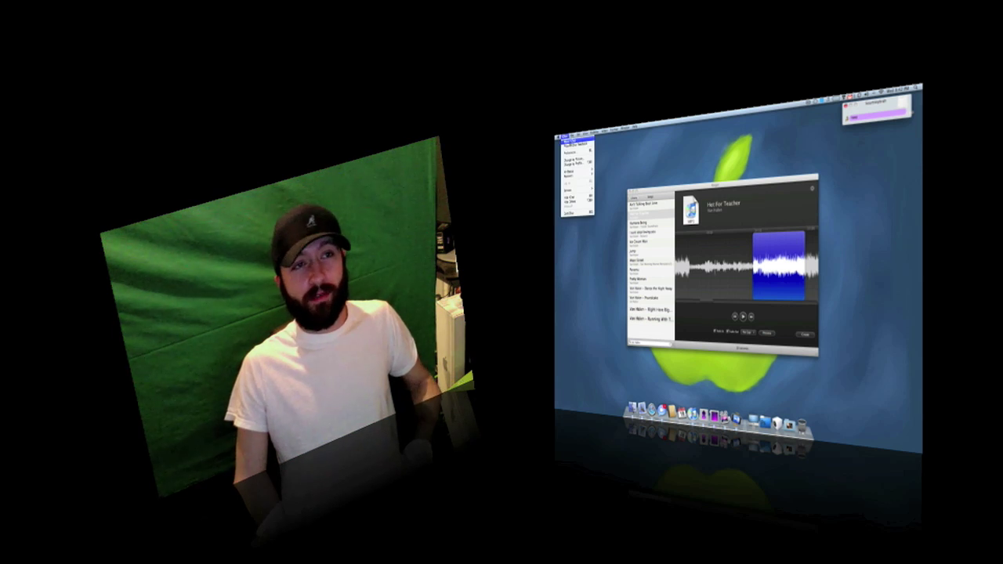
{"action": "left_click", "coordinate": [574, 141]}
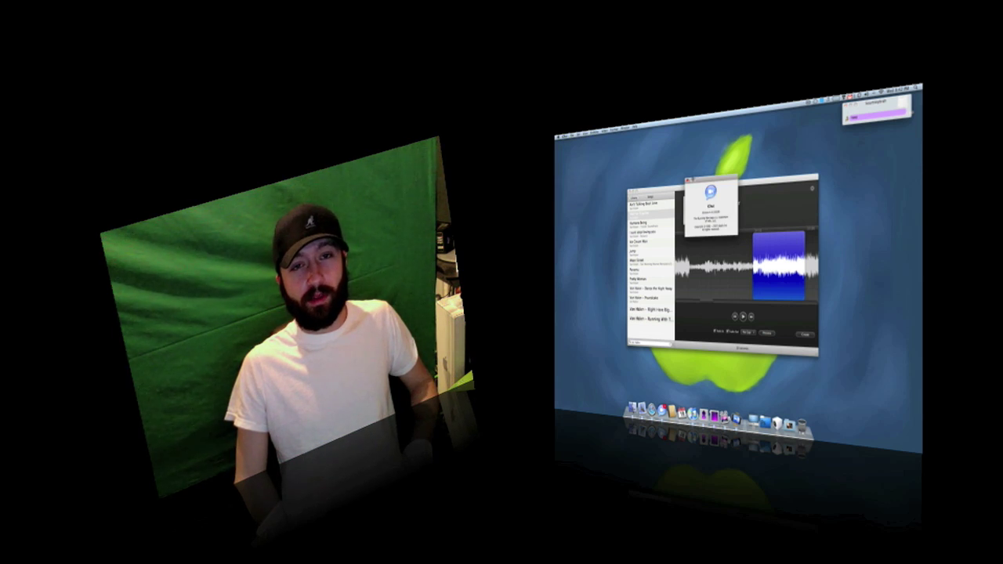
{"action": "left_click", "coordinate": [690, 180]}
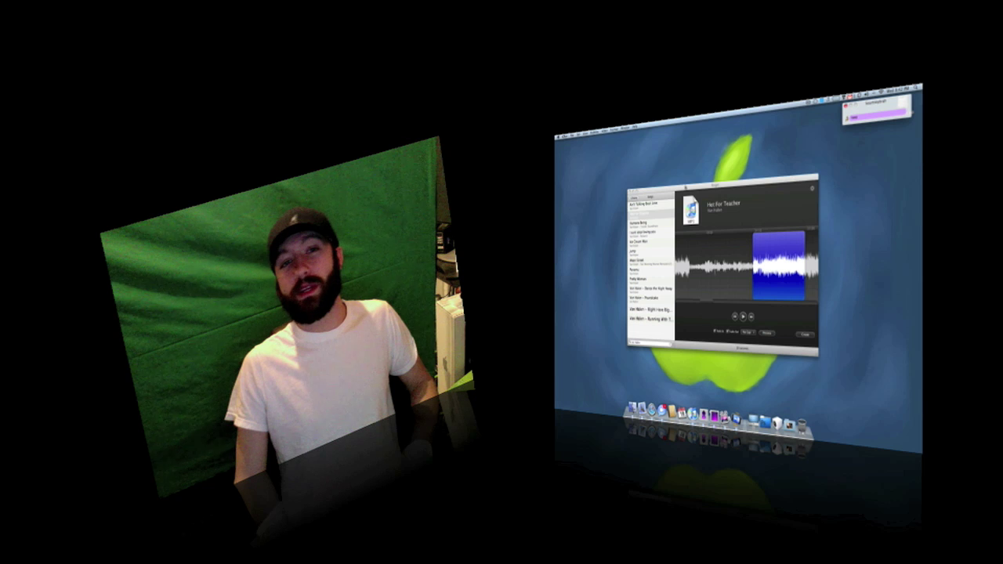
- Open the Pixel Research Labs website from Ringer's About information and go to its applications page
{"action": "left_click", "coordinate": [570, 136]}
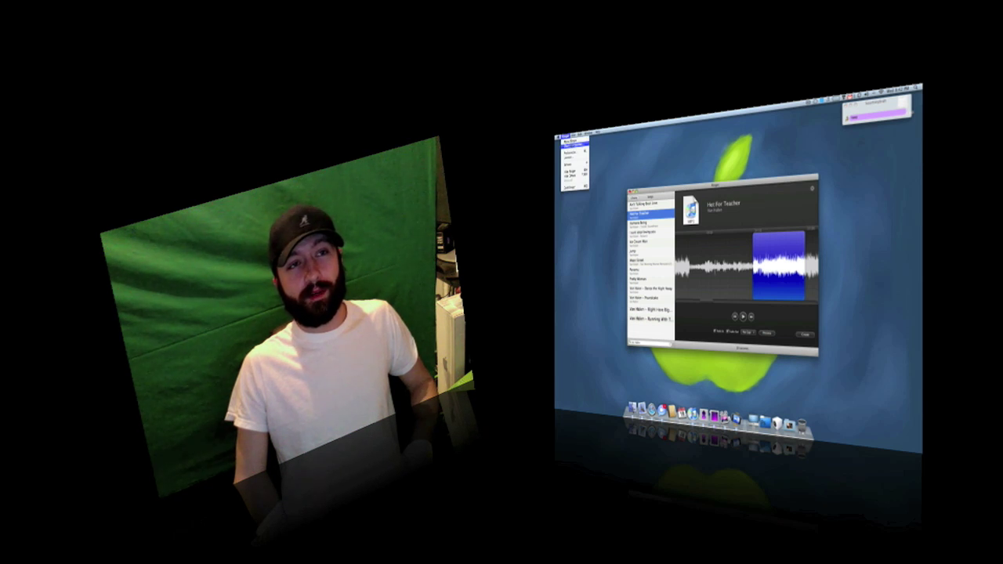
{"action": "left_click", "coordinate": [574, 141]}
{"action": "left_click", "coordinate": [702, 211]}
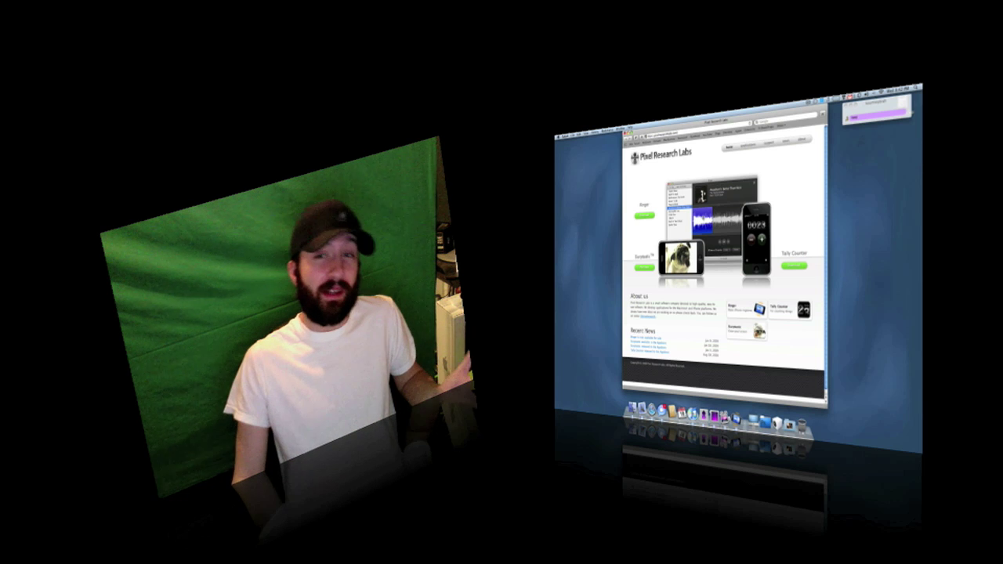
{"action": "left_click", "coordinate": [746, 147]}
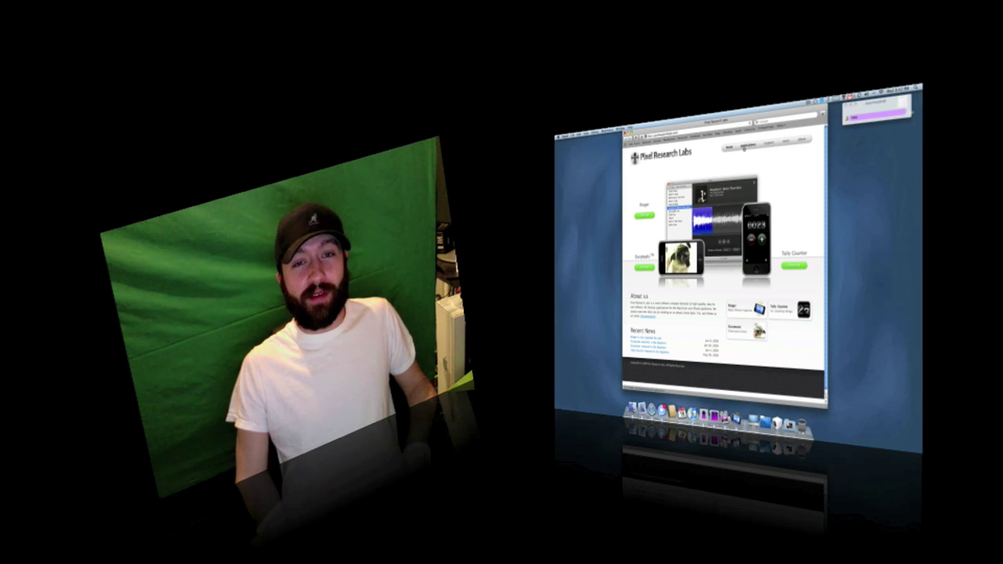